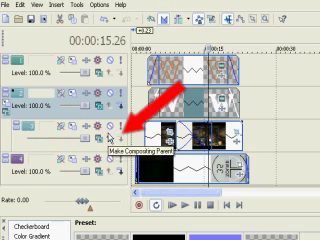
# Set the W title track's compositing mode to Multiply (Mask).
pyautogui.click(101, 107)
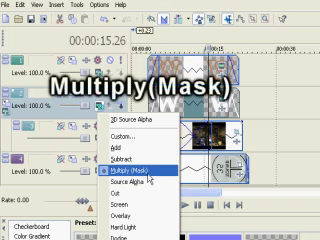
pyautogui.click(90, 108)
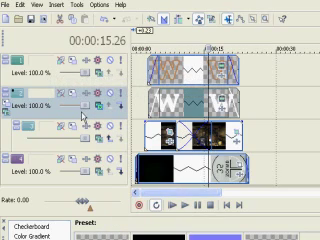
# At 00:00:12.16, set the parent track's composite mode to Multiply (Mask) to mask the fire inside the W.
pyautogui.click(193, 95)
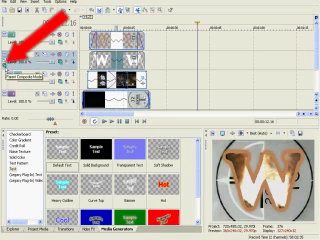
pyautogui.click(16, 78)
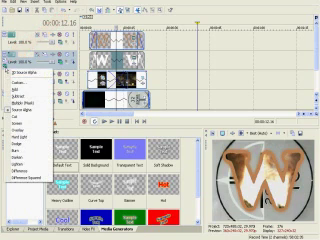
pyautogui.click(16, 101)
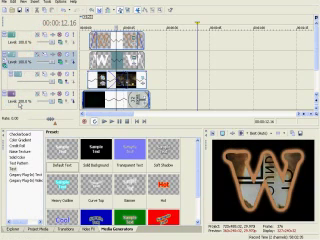